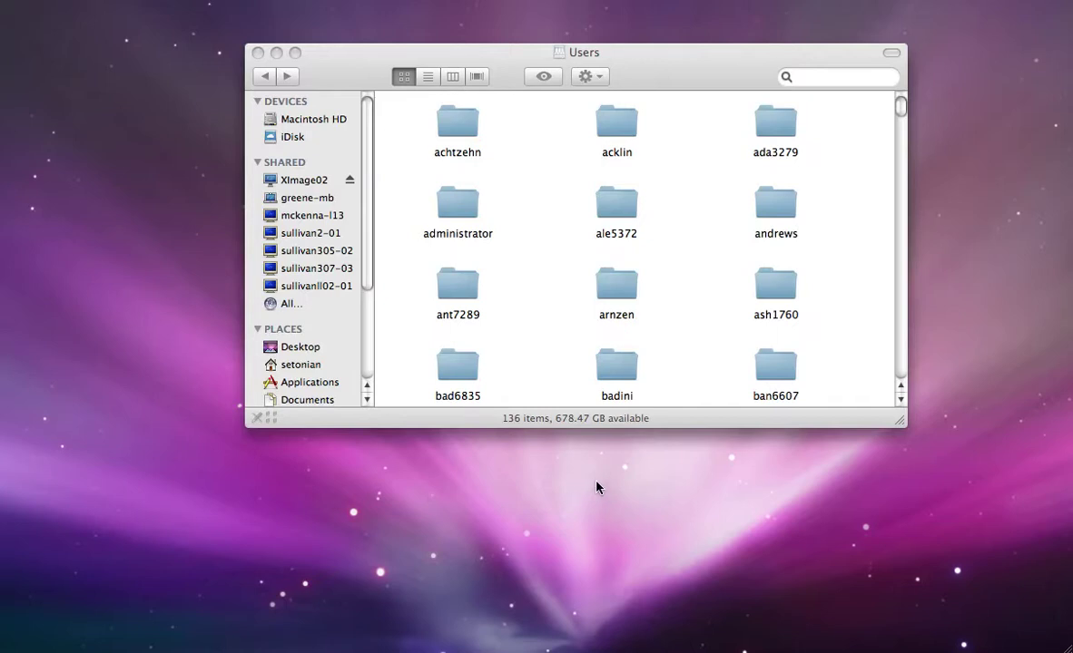
# In Finder, open the setonian home folder, then Documents, Fall 2010 and Fall Issue 3
pyautogui.click(652, 99)
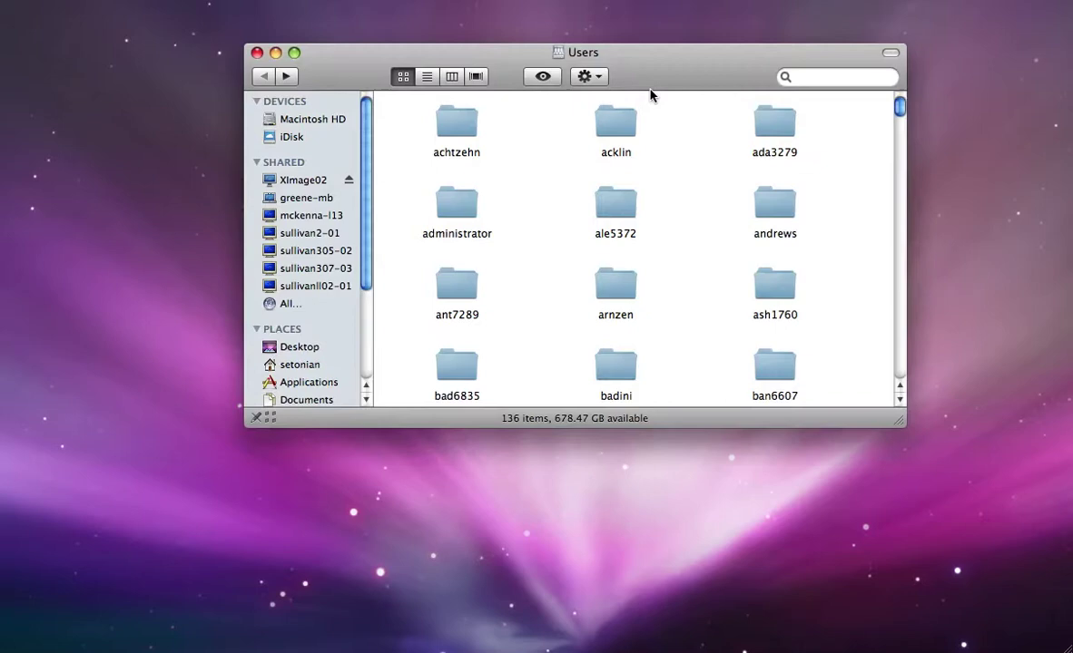
pyautogui.scroll(-15, 745, 234)
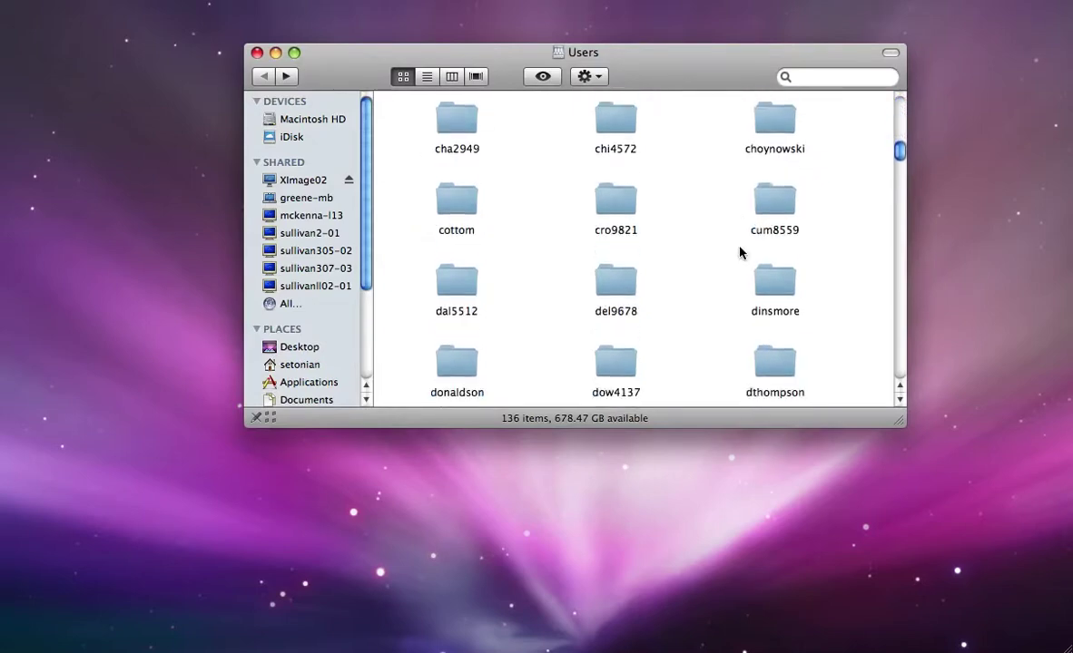
pyautogui.scroll(-15, 735, 263)
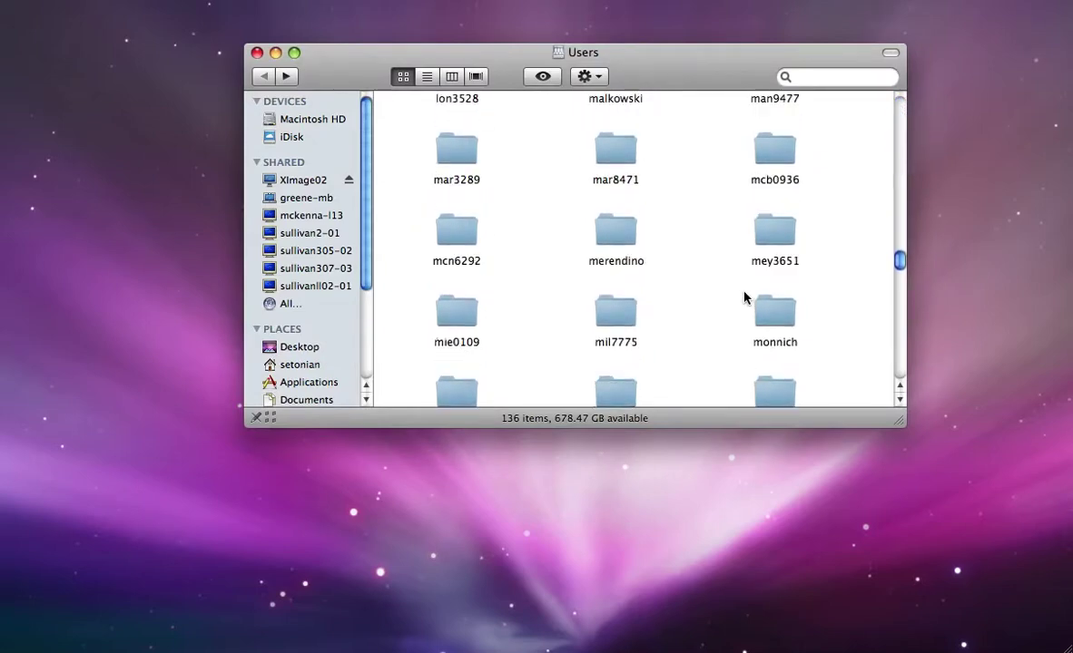
pyautogui.scroll(-8, 746, 296)
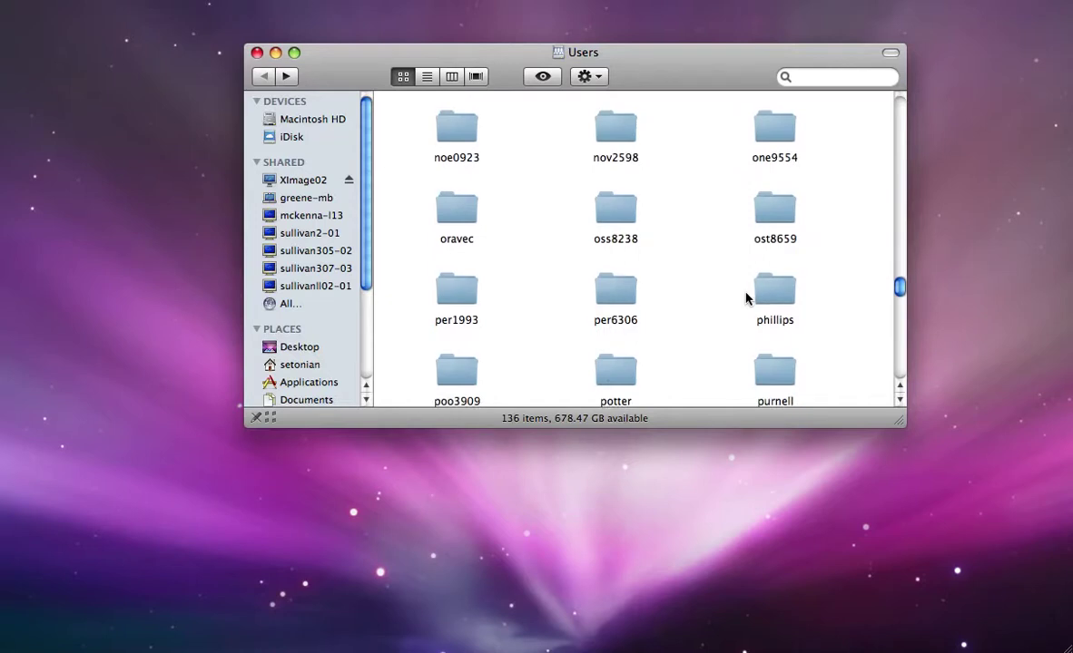
pyautogui.scroll(-6, 745, 298)
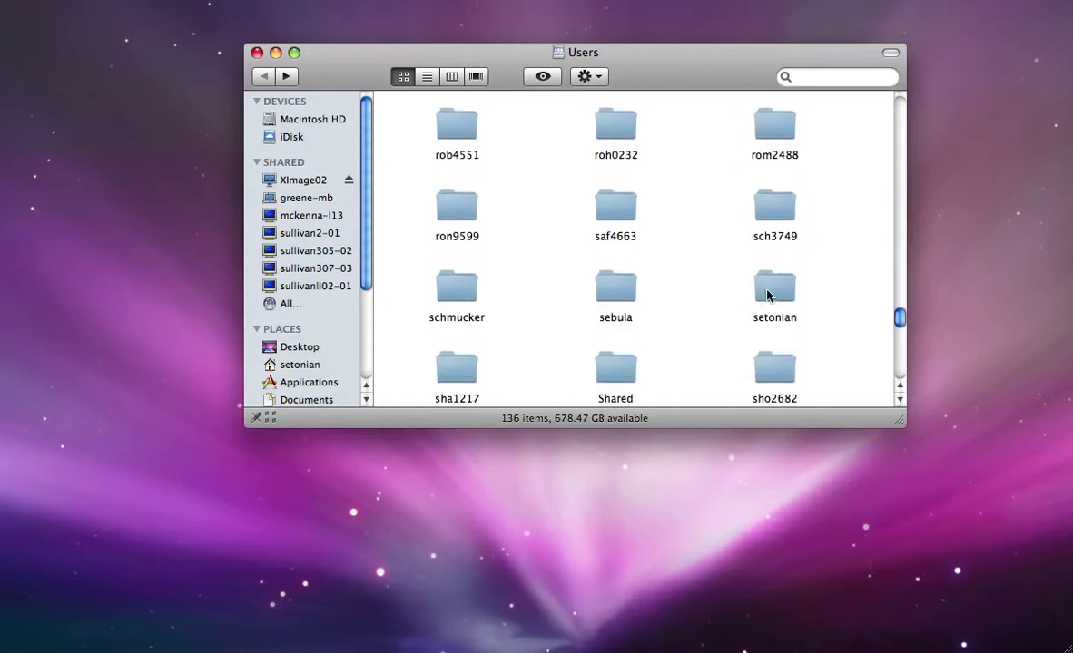
pyautogui.click(778, 293)
pyautogui.doubleClick(778, 293)
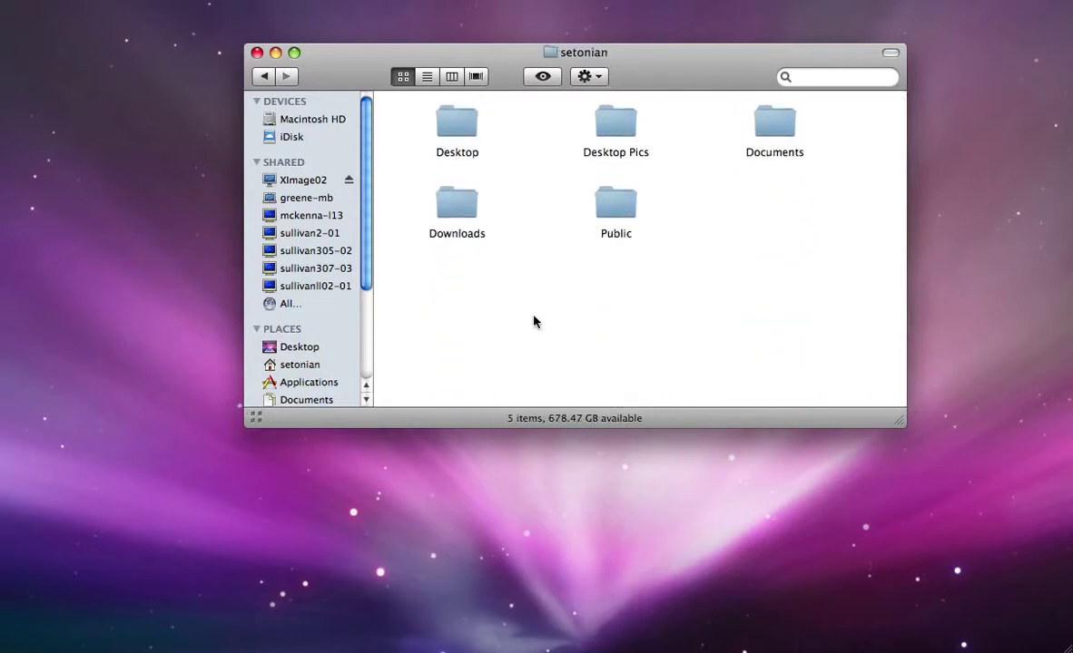
pyautogui.doubleClick(773, 125)
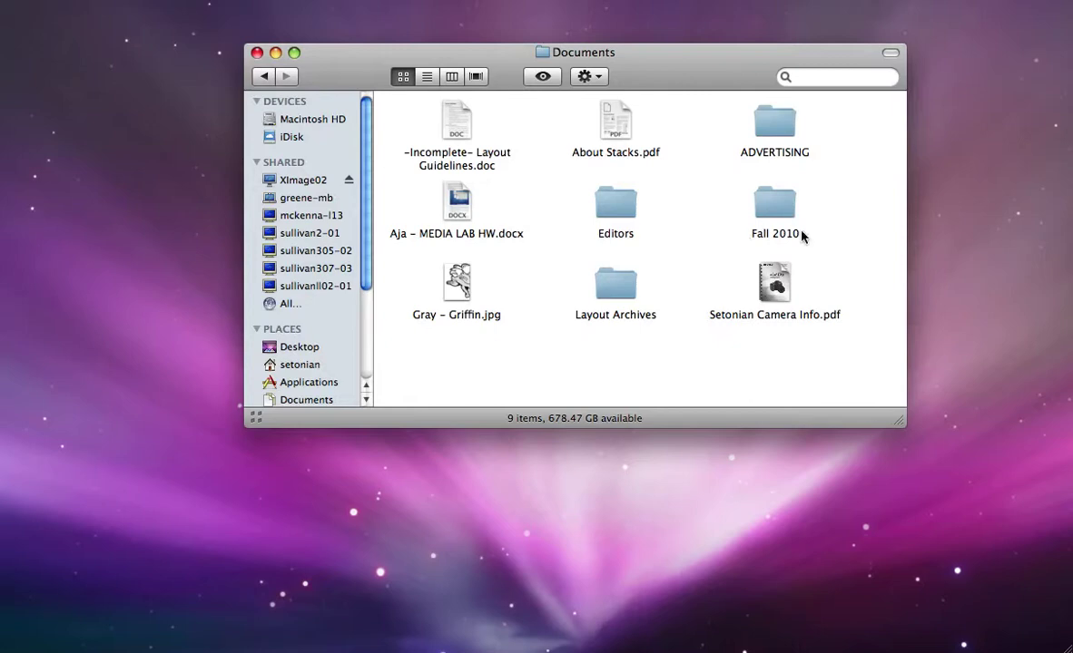
pyautogui.doubleClick(783, 217)
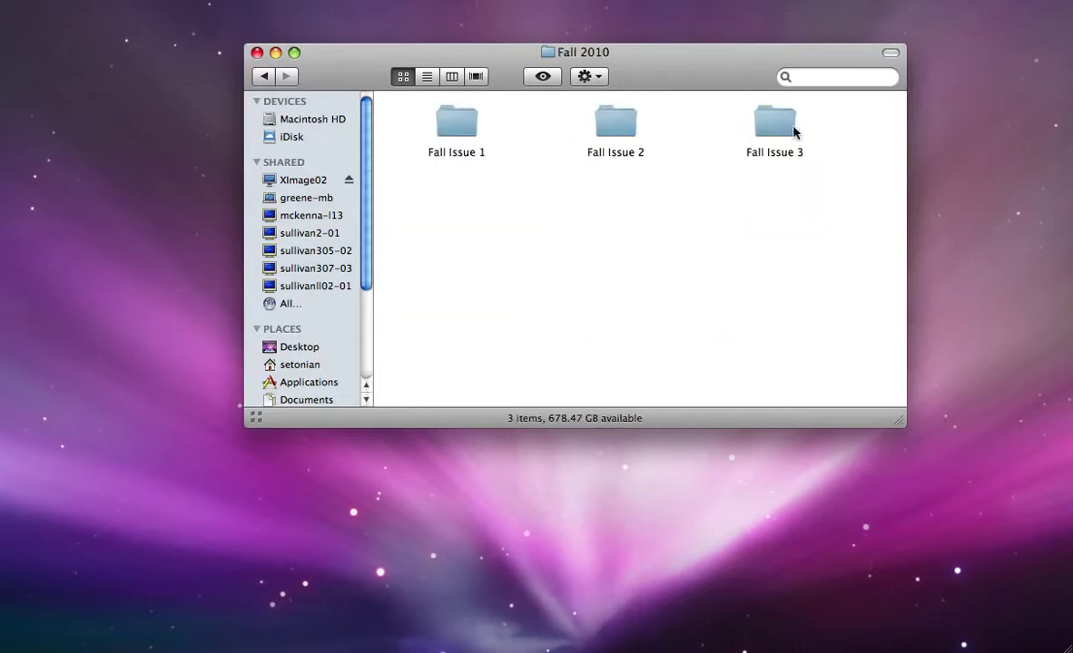
pyautogui.doubleClick(788, 131)
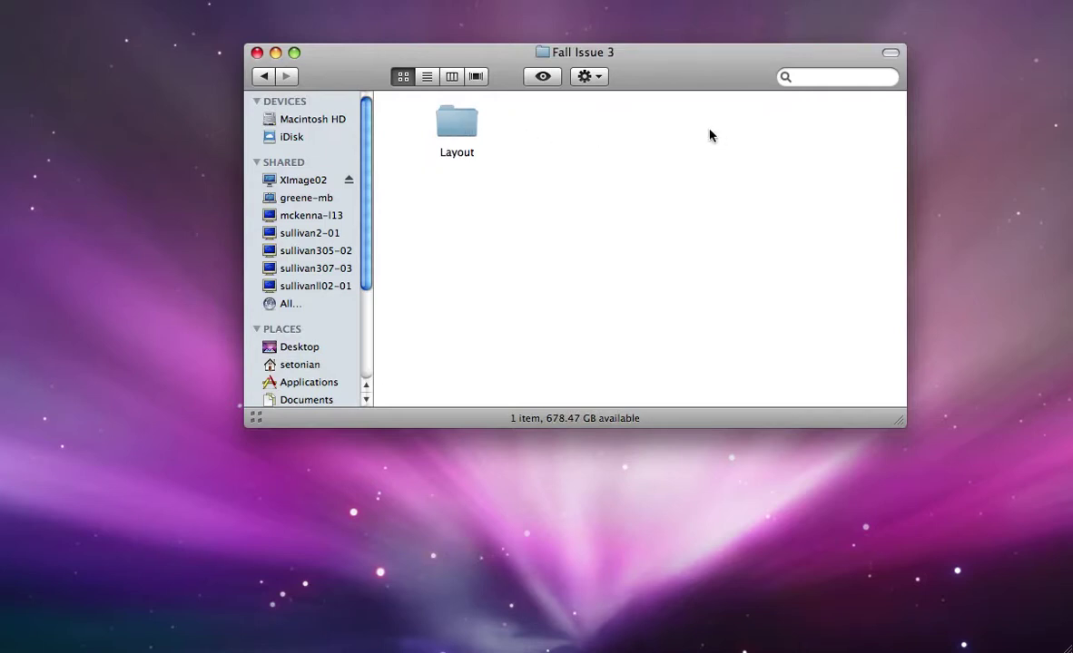
# Check Fall Issue 2, then return to Fall Issue 3 and open its Layout folder
pyautogui.click(263, 76)
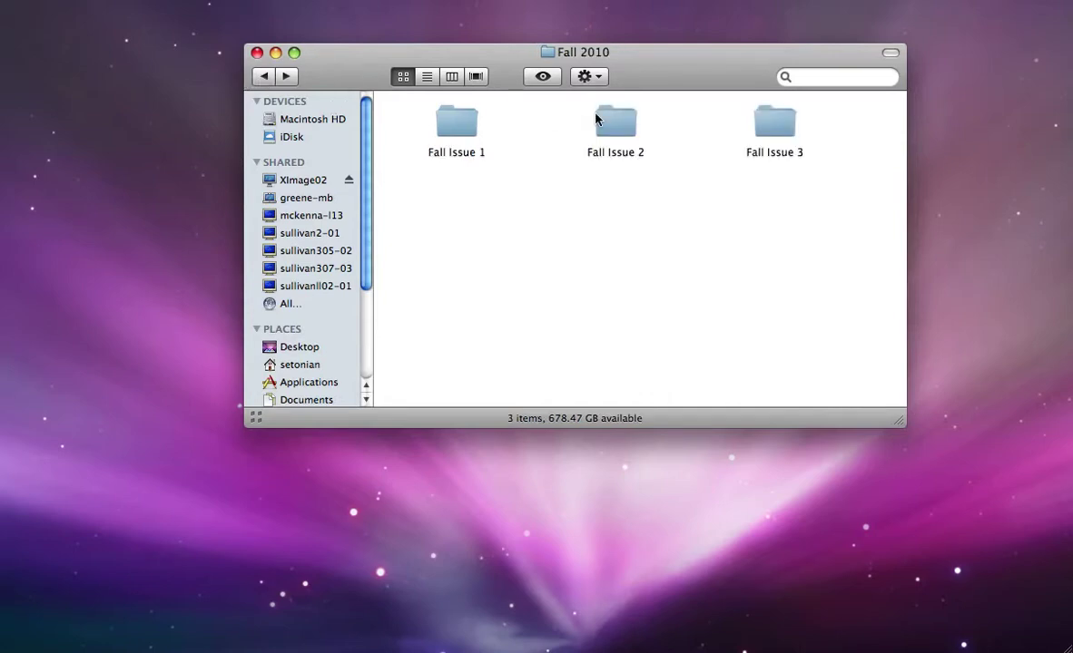
pyautogui.doubleClick(597, 116)
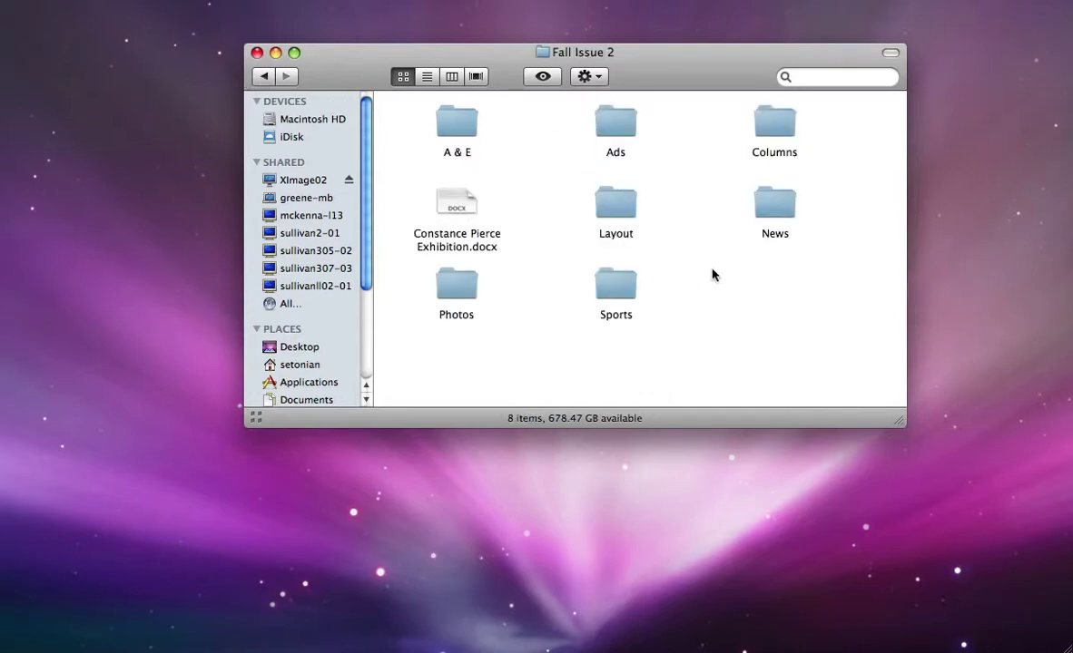
pyautogui.click(262, 78)
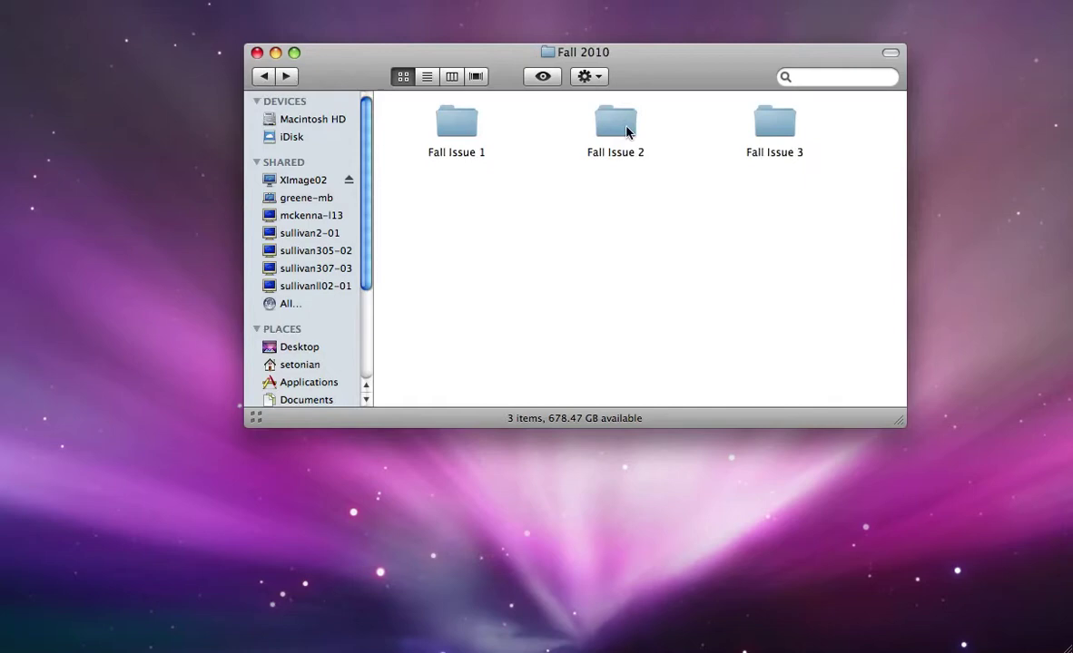
pyautogui.click(776, 133)
pyautogui.doubleClick(777, 134)
pyautogui.doubleClick(471, 129)
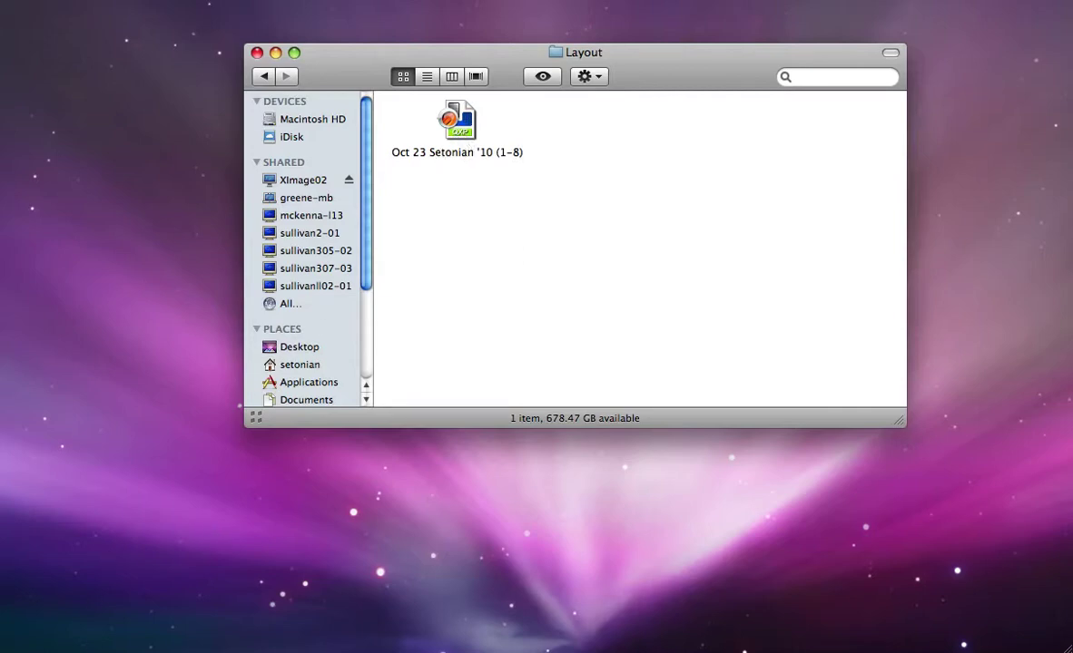
# Open Oct 23 Setonian '10 (1-8), past the QLA server alert and missing-fonts warning
pyautogui.click(458, 152)
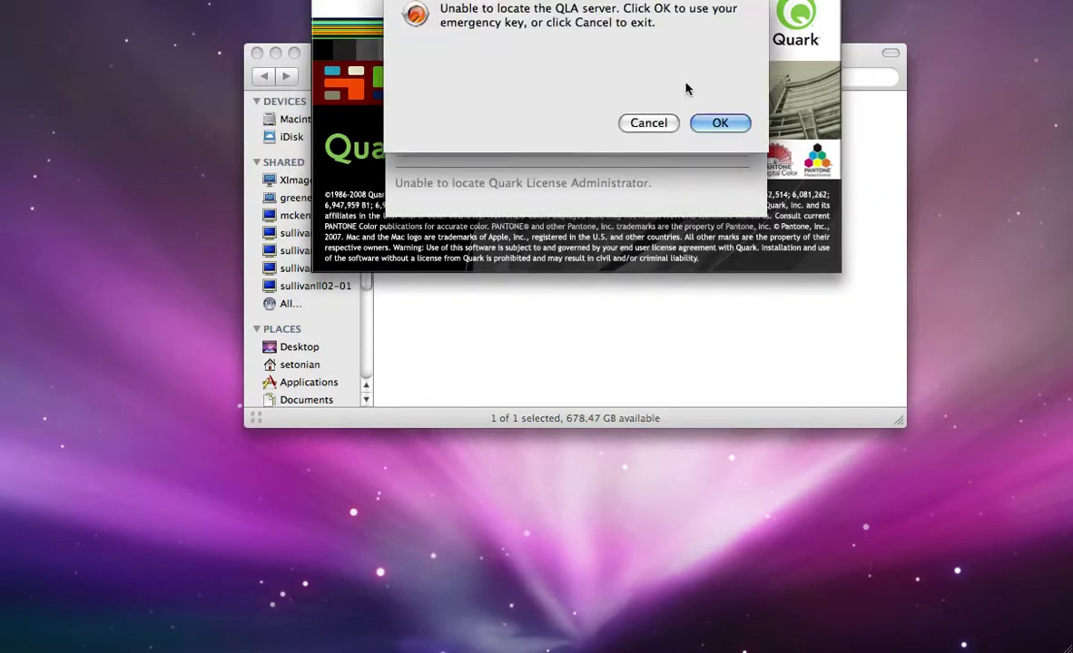
pyautogui.click(719, 123)
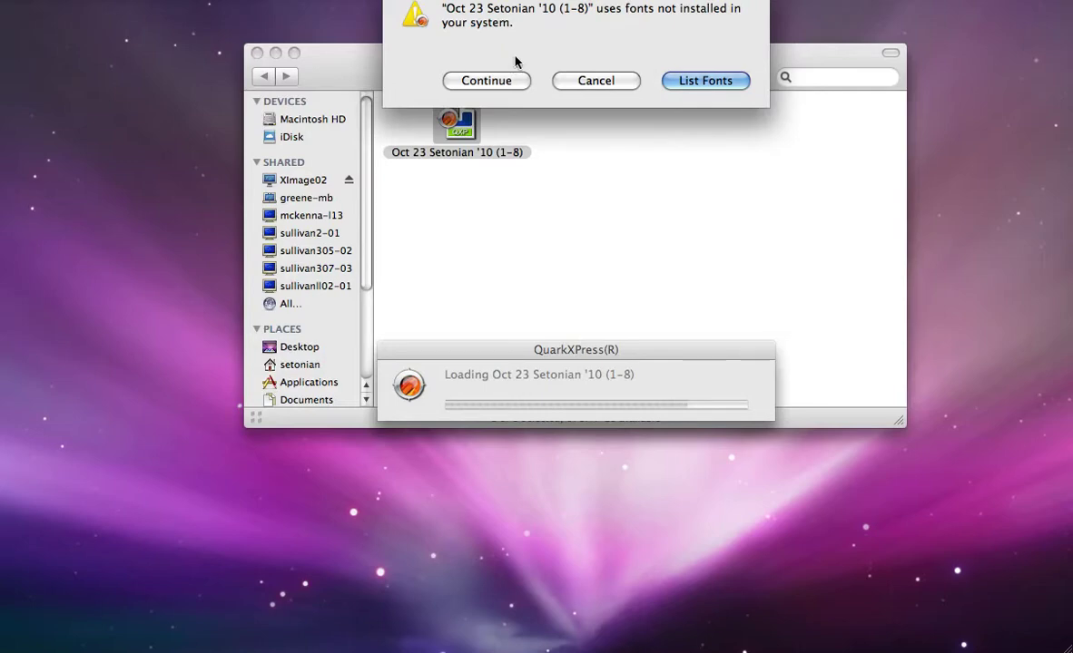
pyautogui.click(506, 84)
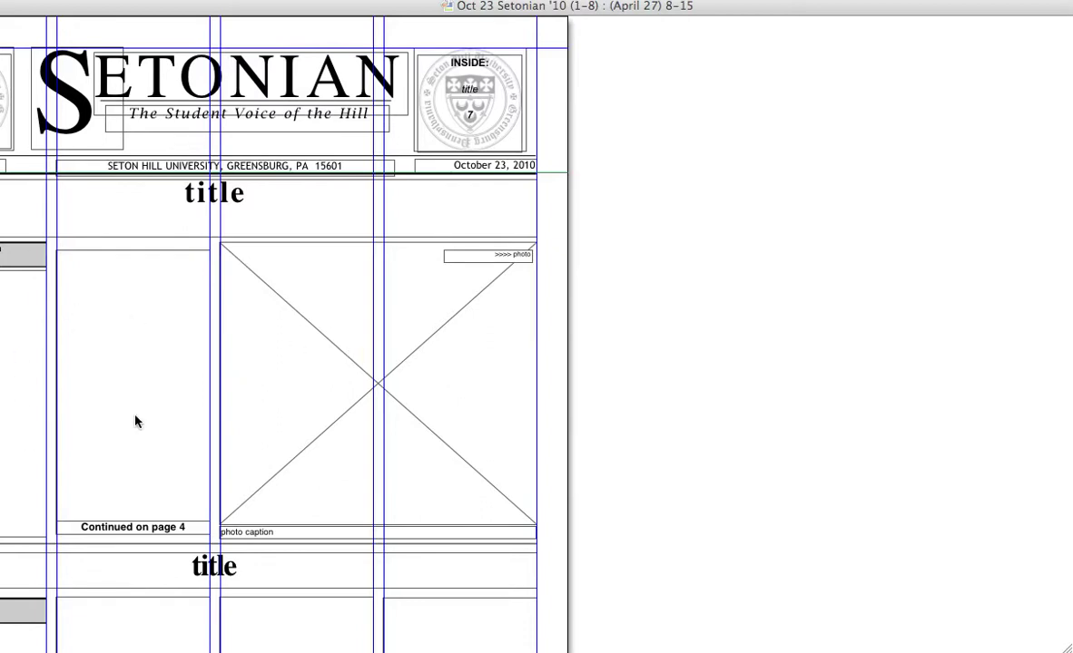
# Select the empty crossed photo box on the front page and show the File menu
pyautogui.click(381, 385)
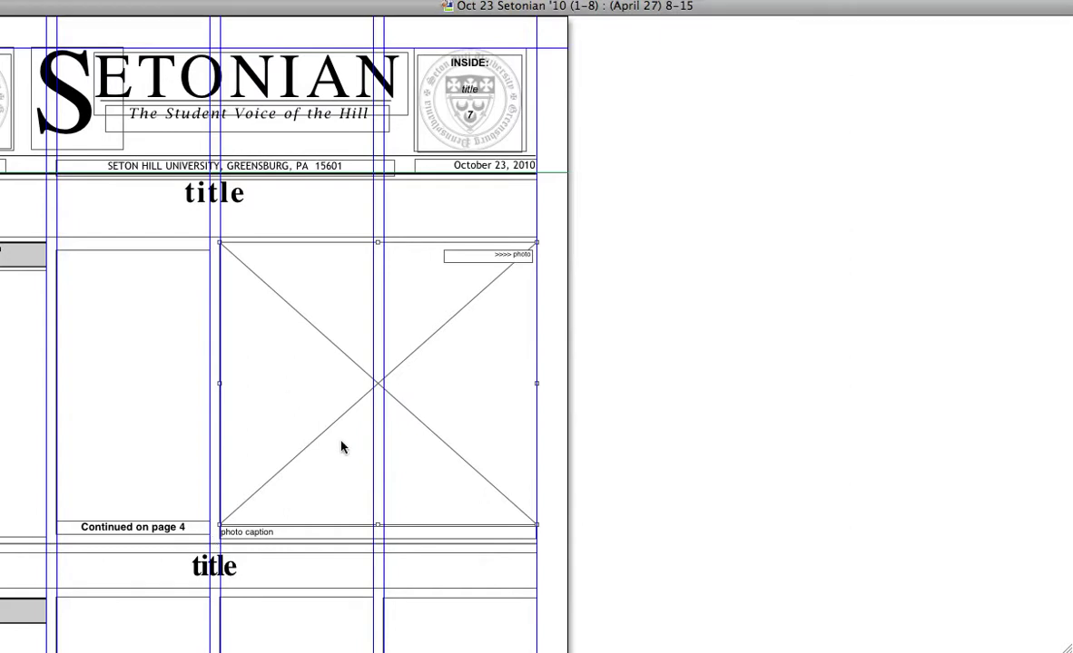
pyautogui.click(19, 0)
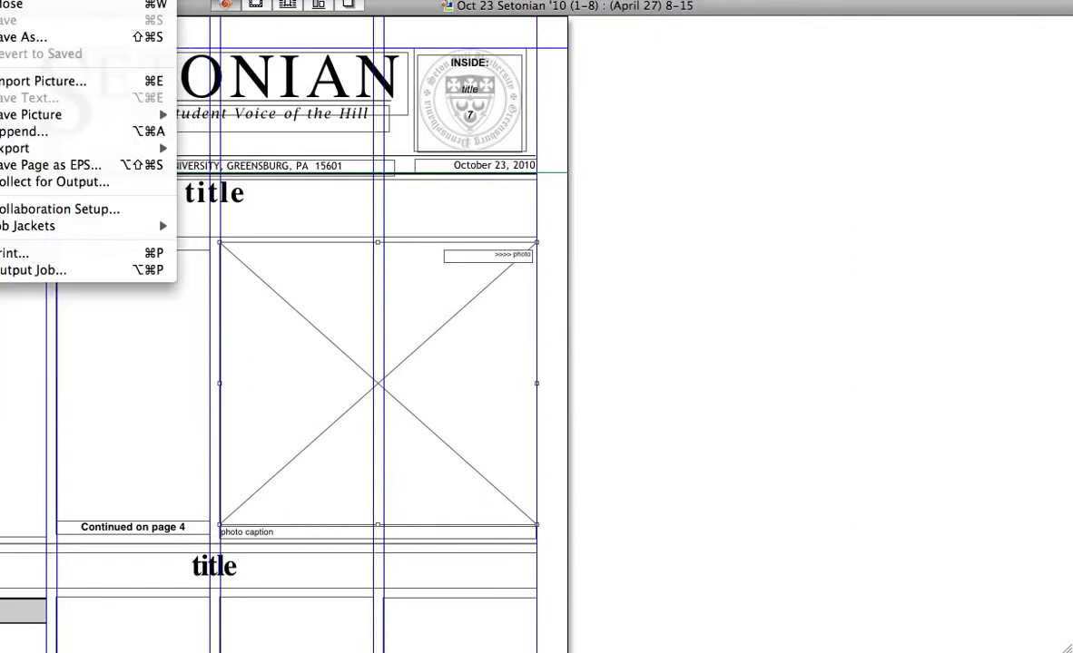
# Import the grayscale Cross Country team photo from Fall Issue 2's Photos folder into the box
pyautogui.click(5, 81)
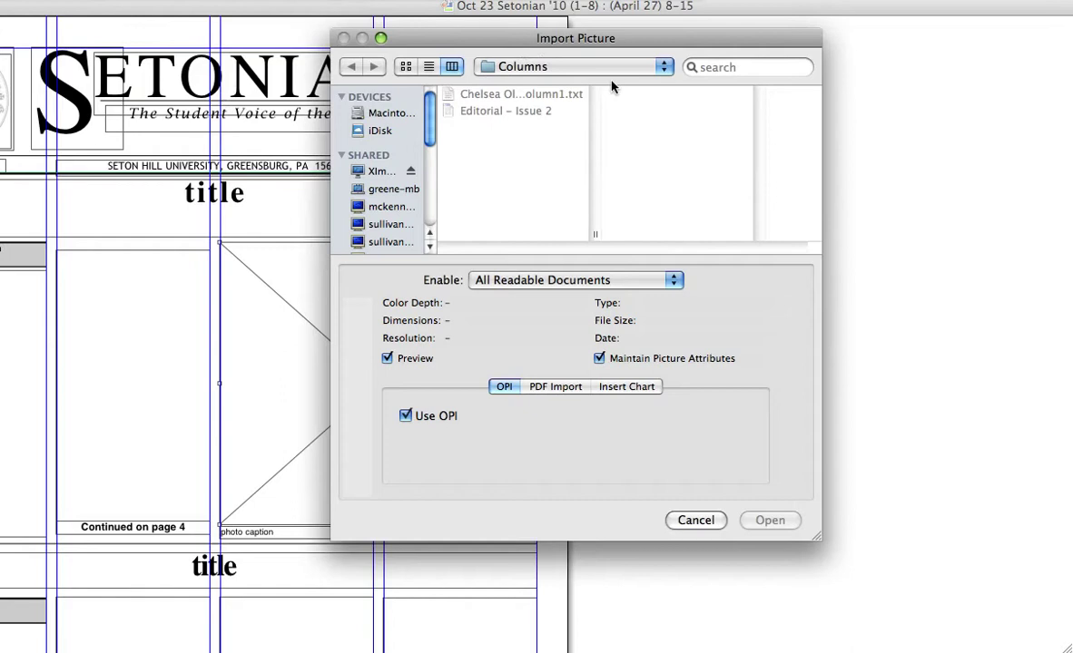
pyautogui.click(659, 70)
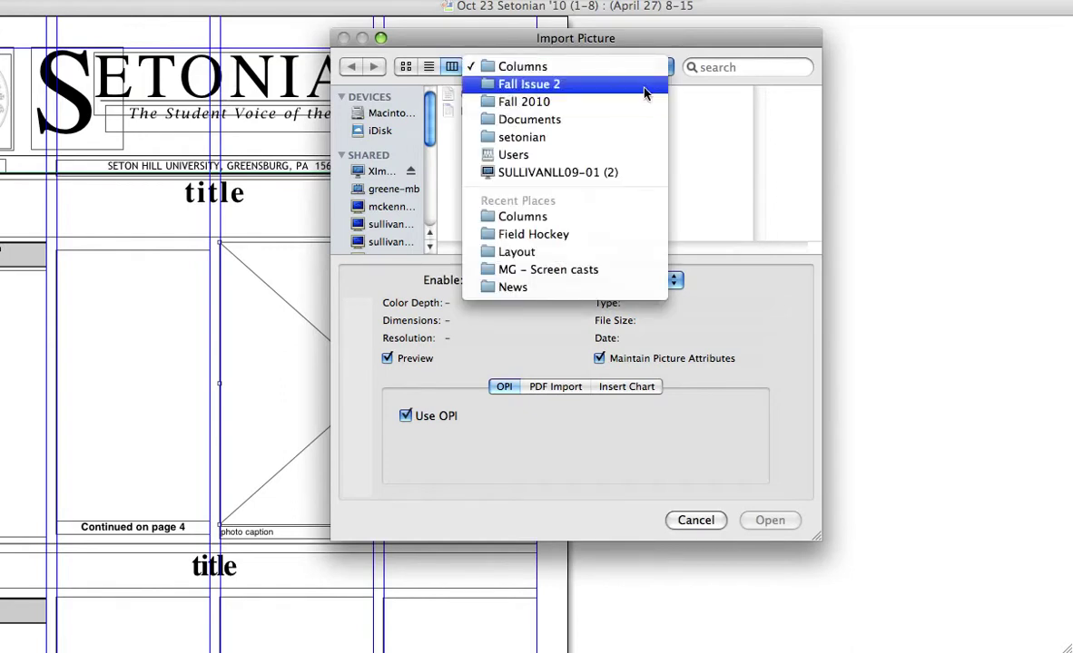
pyautogui.click(644, 90)
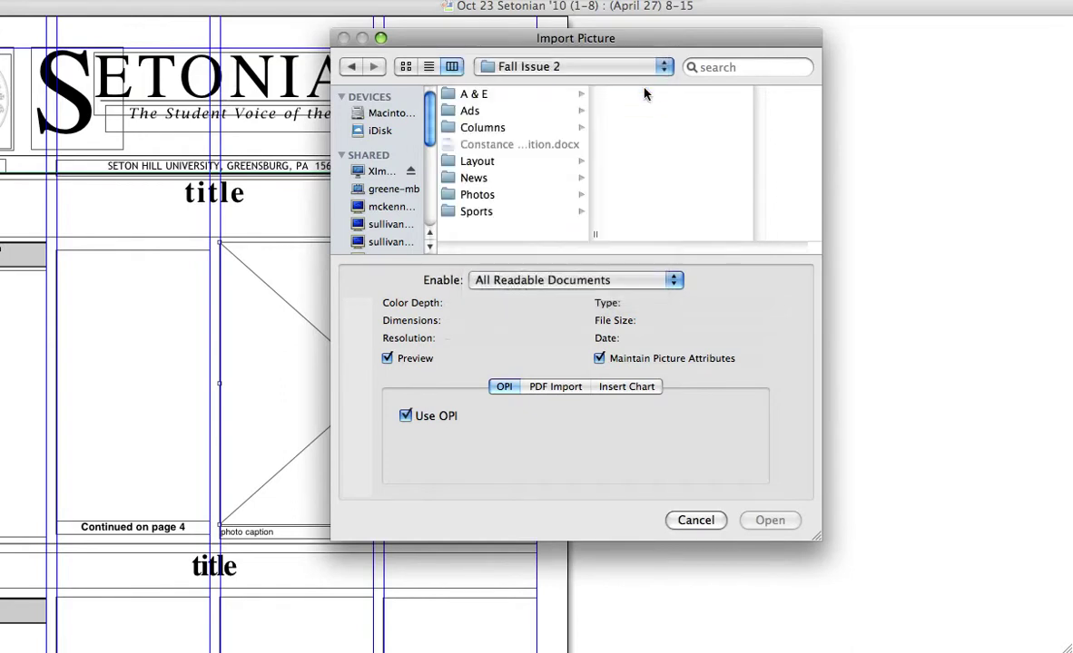
pyautogui.click(487, 98)
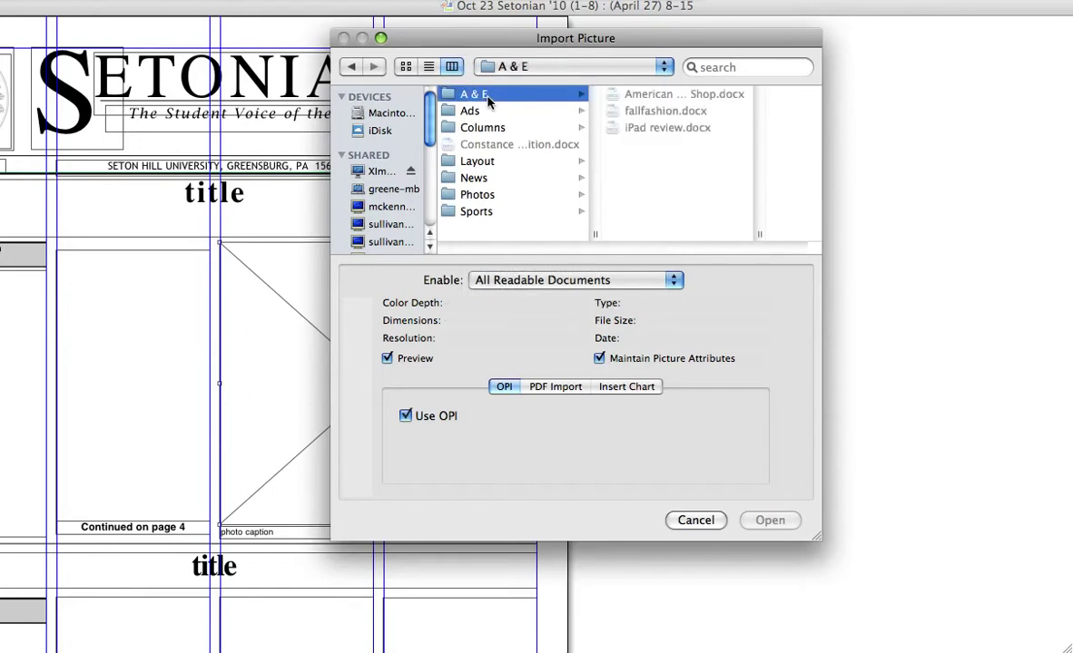
pyautogui.click(481, 196)
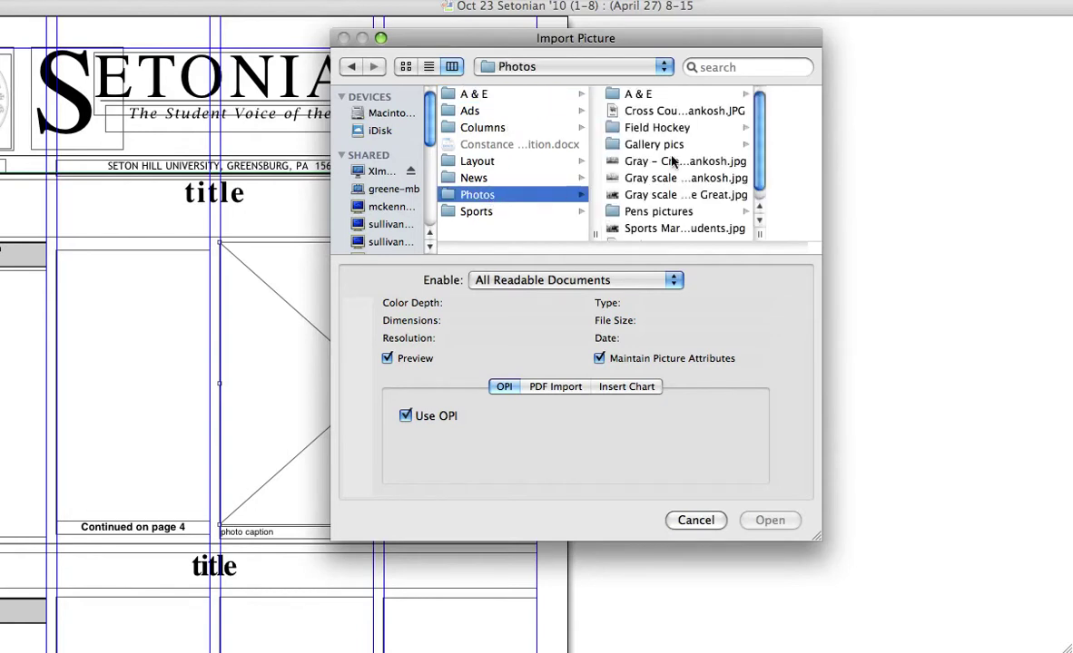
pyautogui.click(634, 163)
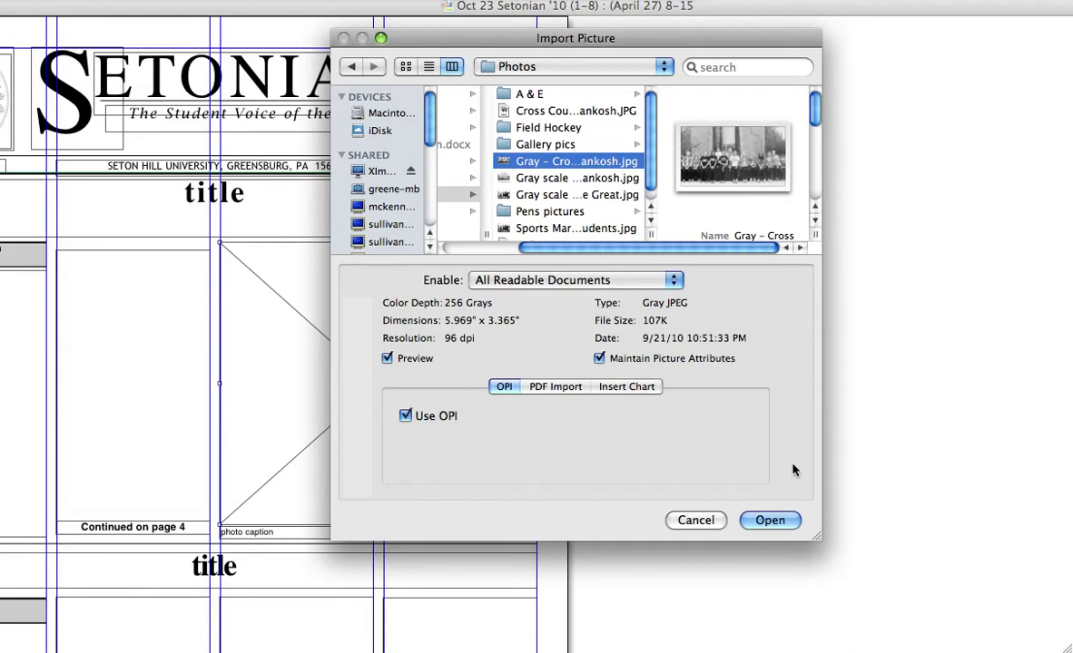
pyautogui.click(768, 521)
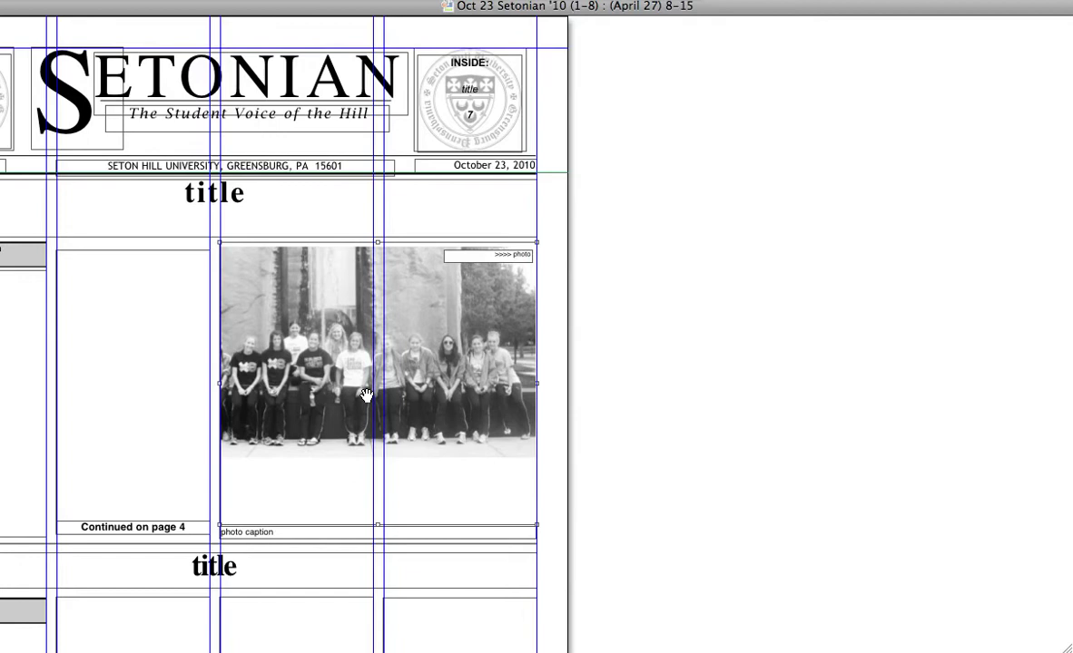
# Drag the team photo down and right inside its box so the runners span the middle
pyautogui.moveTo(341, 363); pyautogui.dragTo(410, 404)
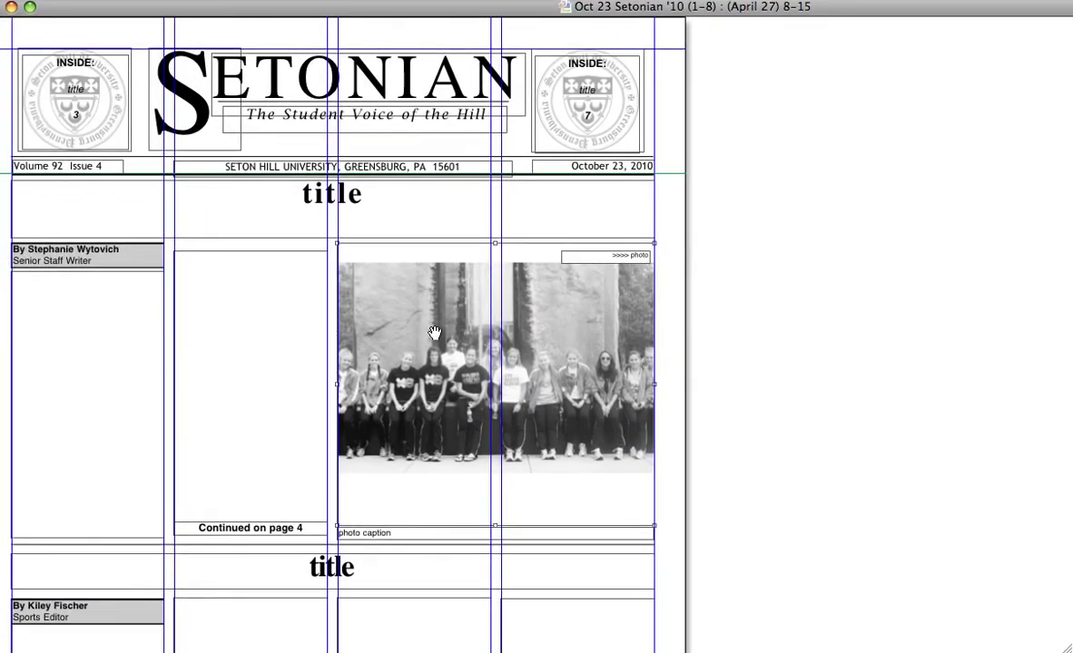
pyautogui.moveTo(473, 343); pyautogui.dragTo(483, 258)
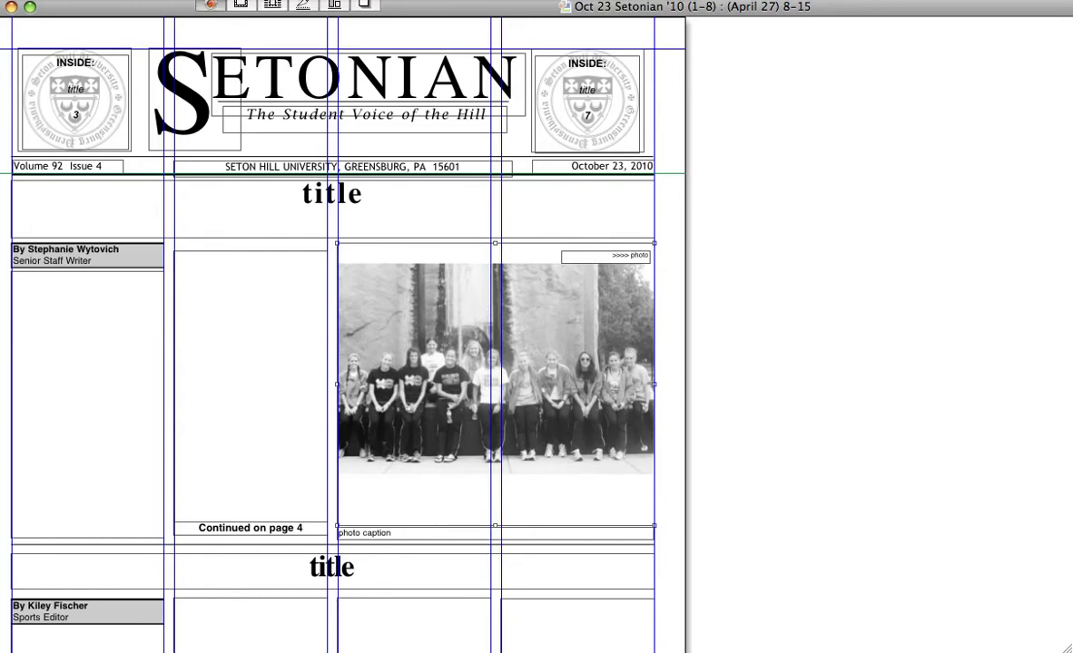
pyautogui.moveTo(495, 385)
pyautogui.mouseDown()
pyautogui.moveTo(536, 397)
pyautogui.moveTo(470, 363)
pyautogui.moveTo(495, 381)
pyautogui.mouseUp()
pyautogui.moveTo(411, 297); pyautogui.dragTo(469, 324)
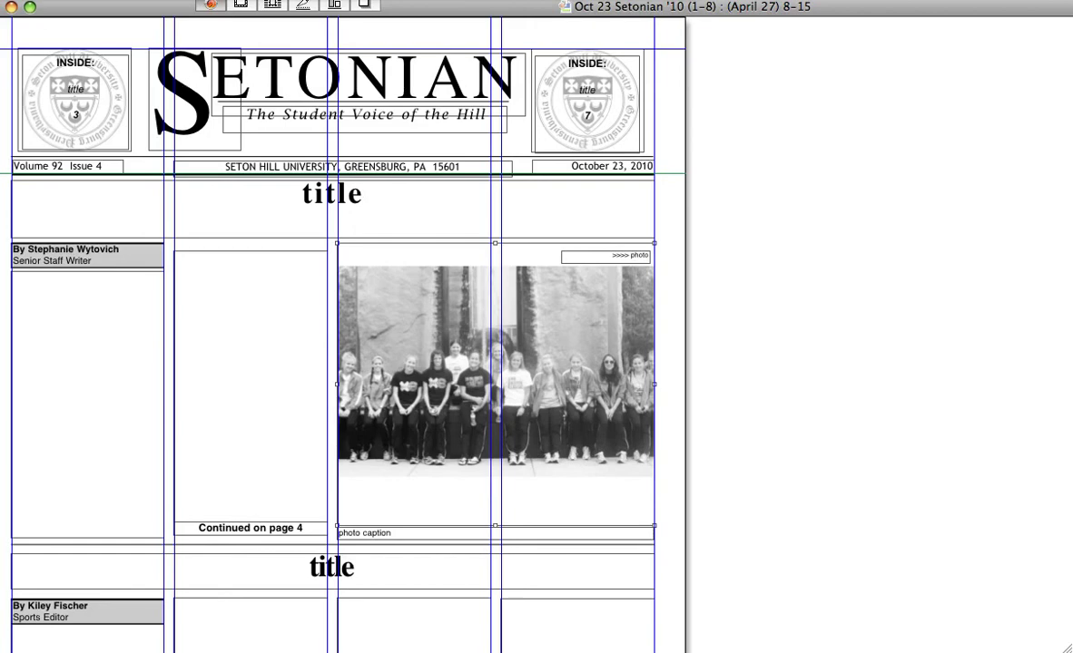
# Show the Measurements palette above the photo and select the box's 5.042" width and 4.491" height values
pyautogui.press('F9')
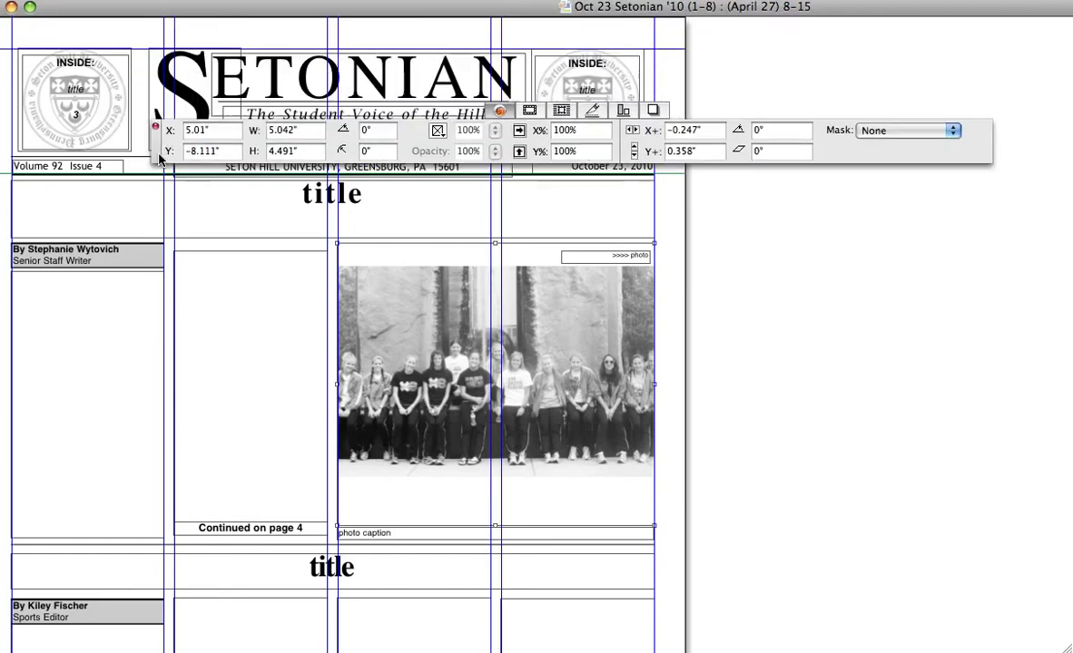
pyautogui.moveTo(155, 148); pyautogui.dragTo(315, 288)
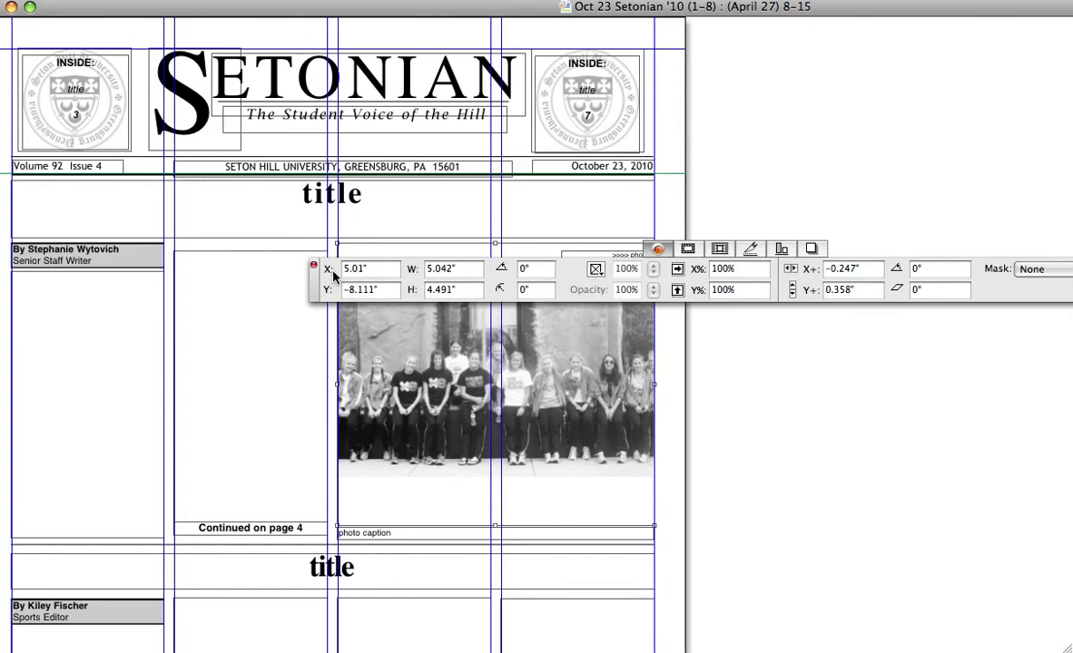
pyautogui.click(445, 269)
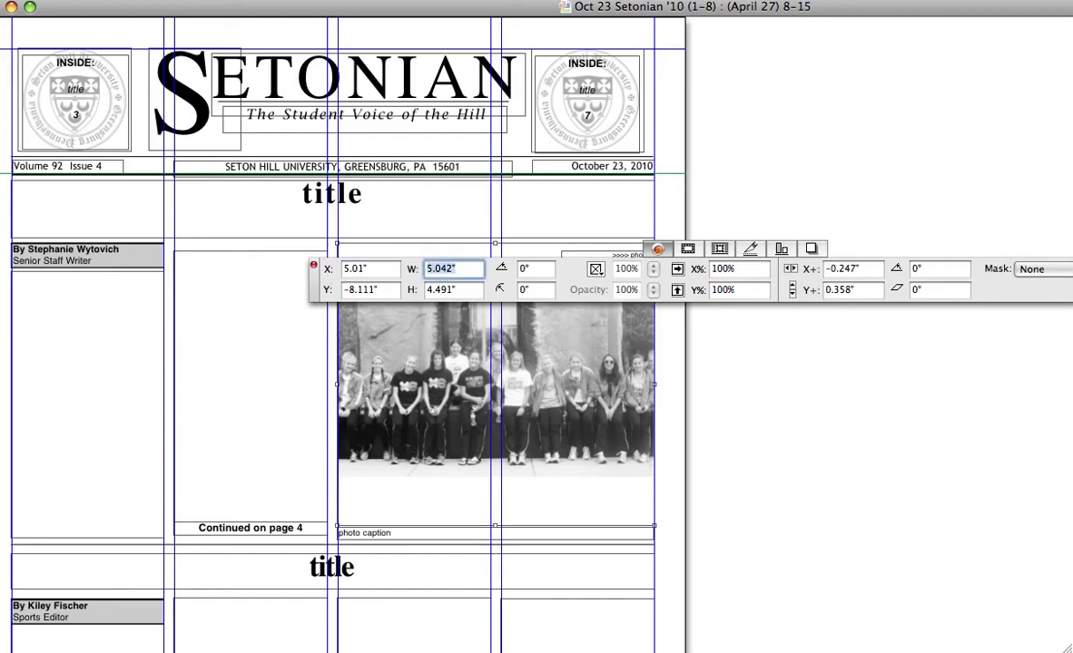
pyautogui.press('Tab')
pyautogui.click(455, 289)
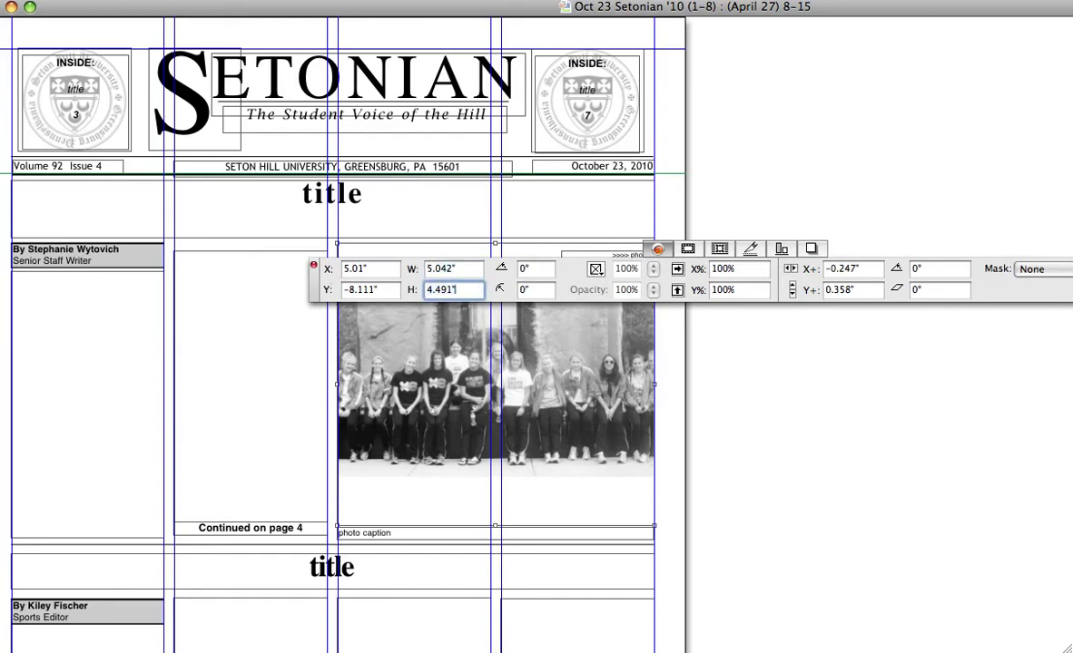